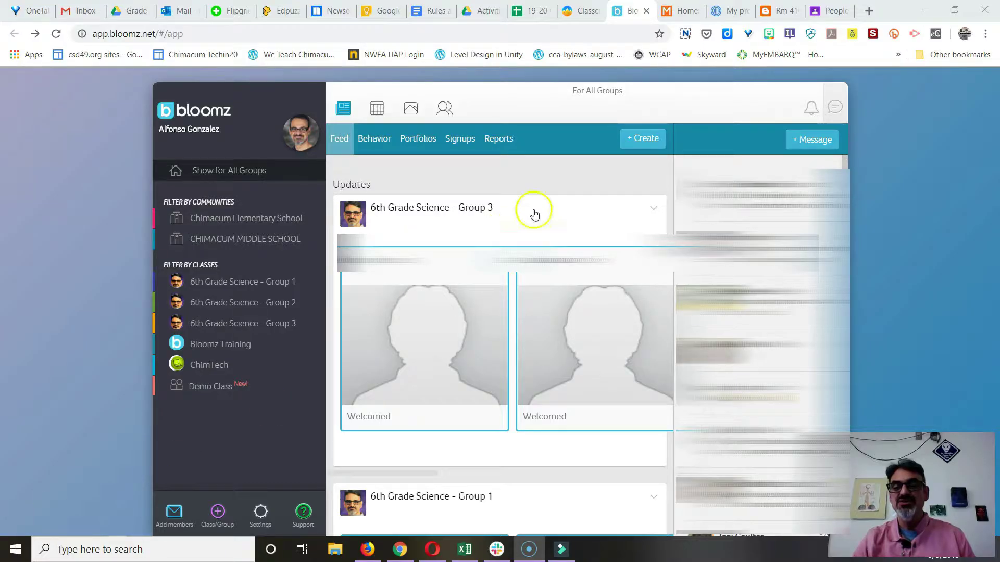
Hide the messages column beside the feed for all groups.
scroll(760, 344, "down", 5)
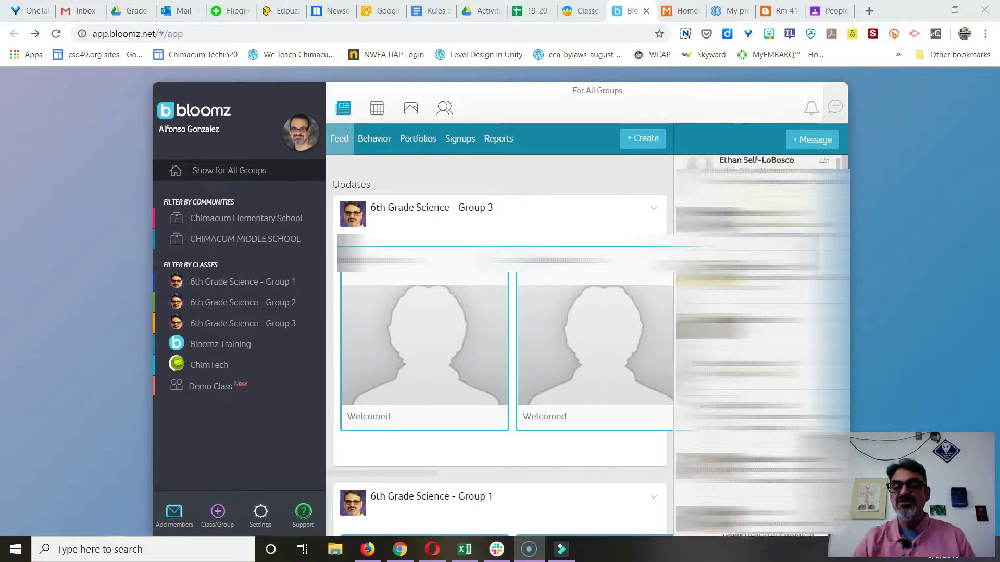
left_click(833, 109)
left_click(834, 108)
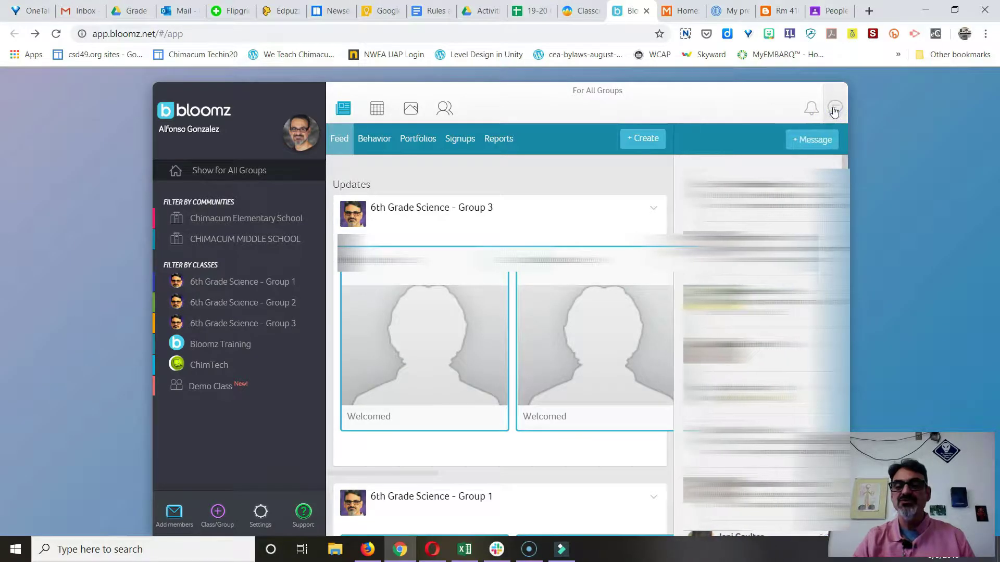
left_click(834, 108)
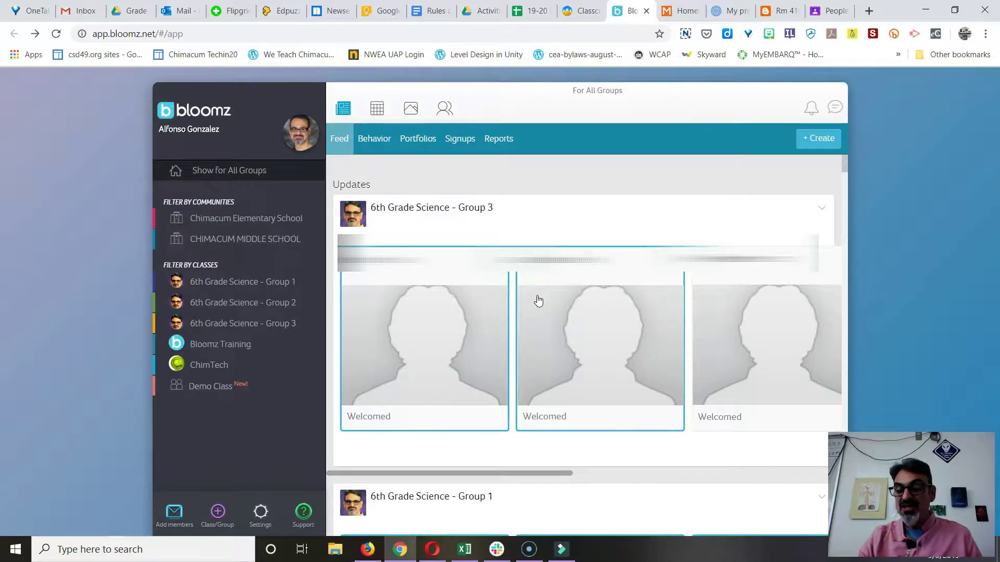
Switch to the 6th Grade Science - Group 1 class and look through its behavior roster and feed updates.
left_click(374, 138)
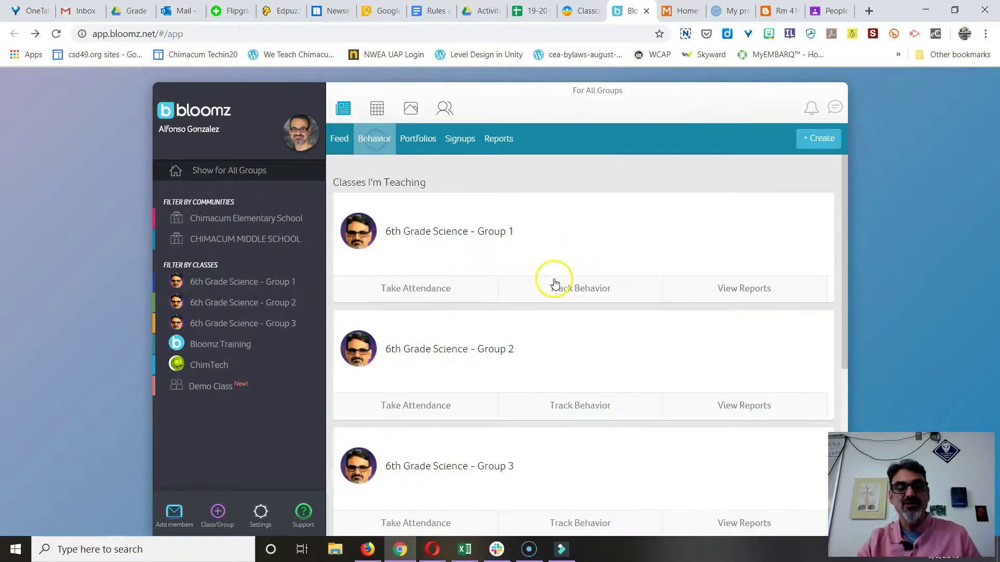
left_click(238, 285)
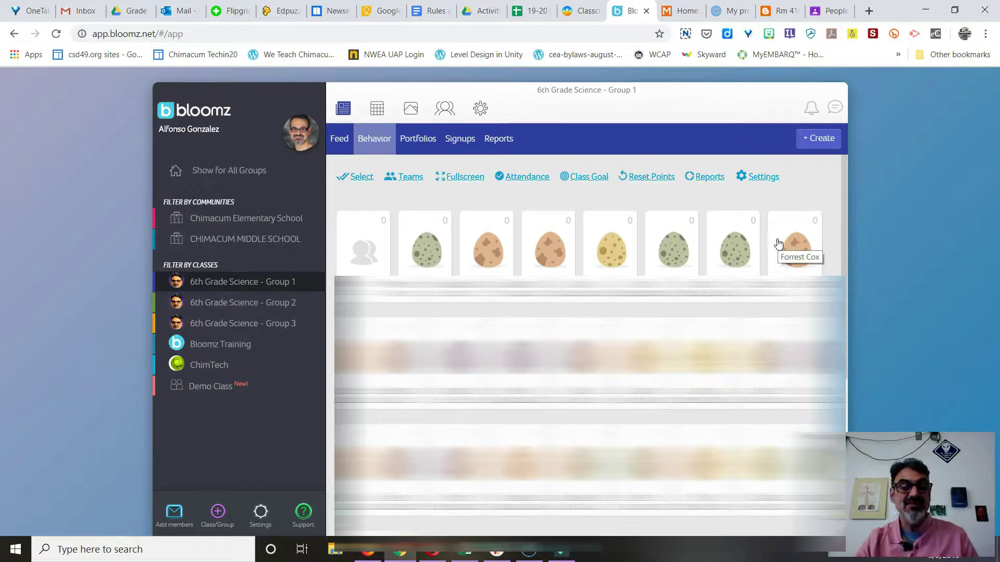
left_click(341, 138)
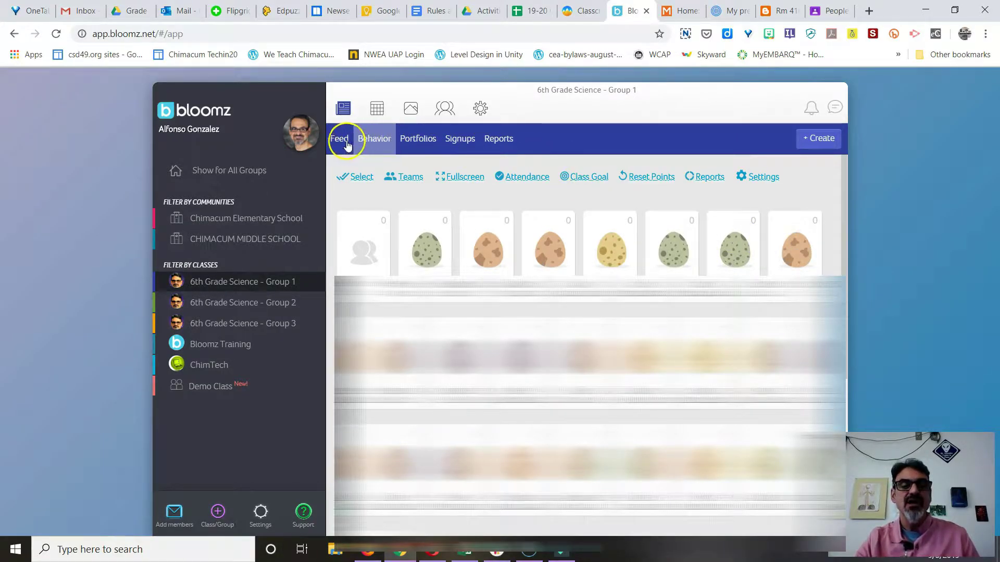
scroll(509, 453, "down", 3)
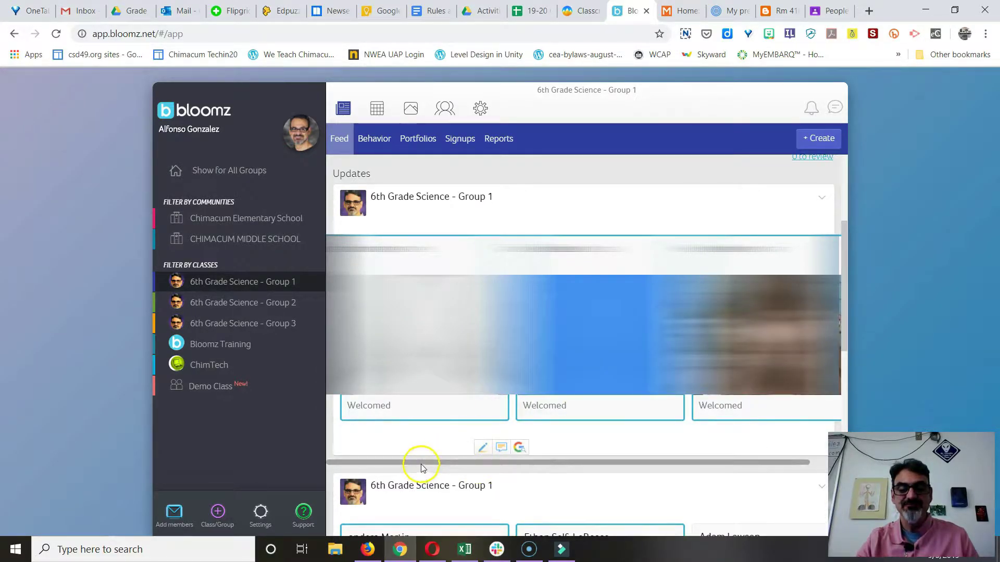
left_click(376, 477)
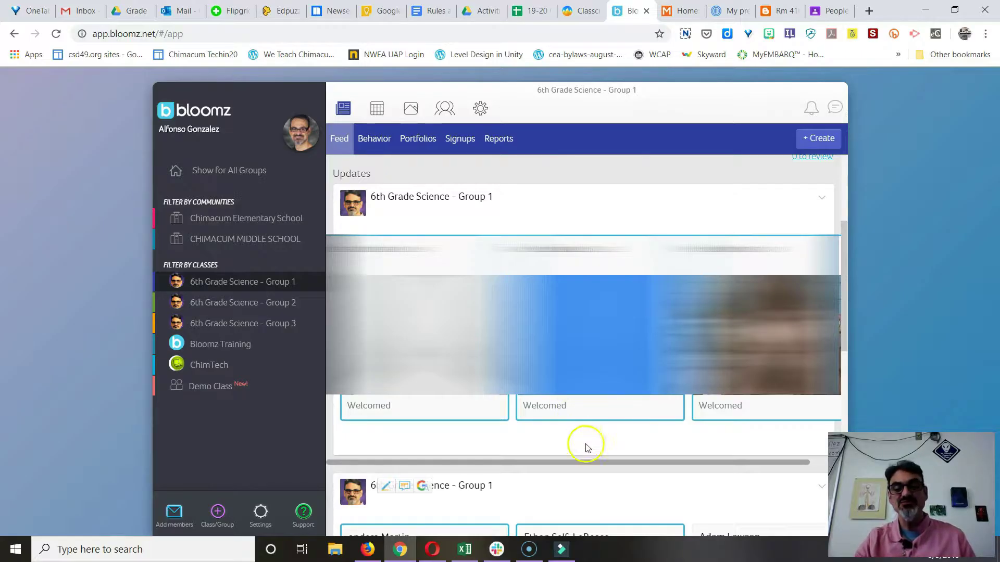
scroll(585, 446, "down", 4)
scroll(585, 323, "down", 10)
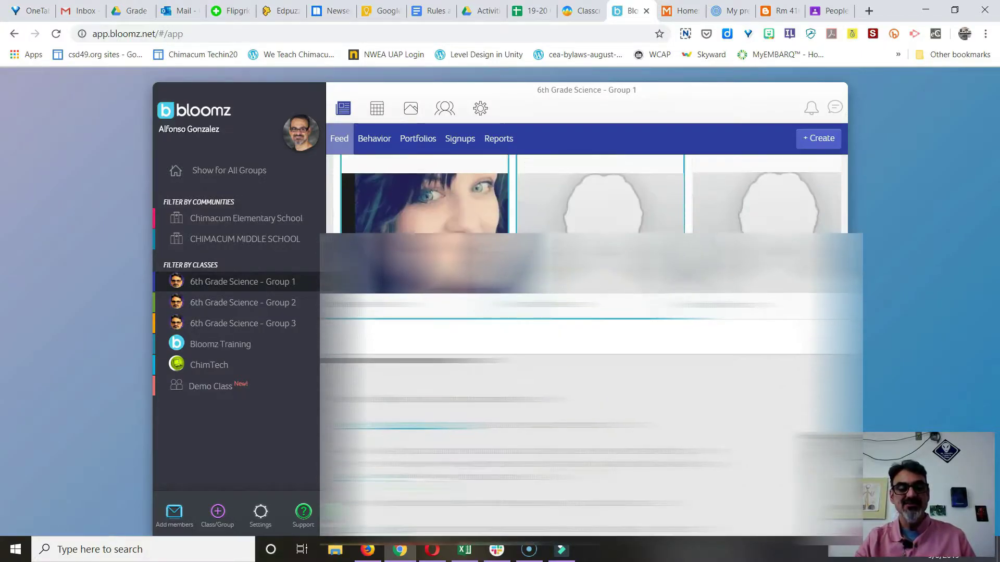
scroll(591, 292, "up", 1)
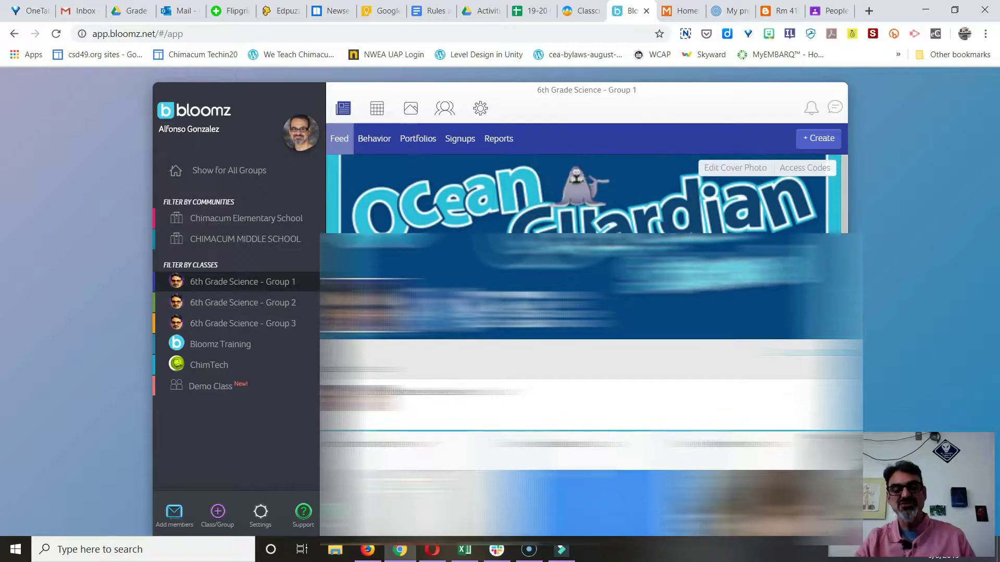
scroll(591, 313, "down", 1)
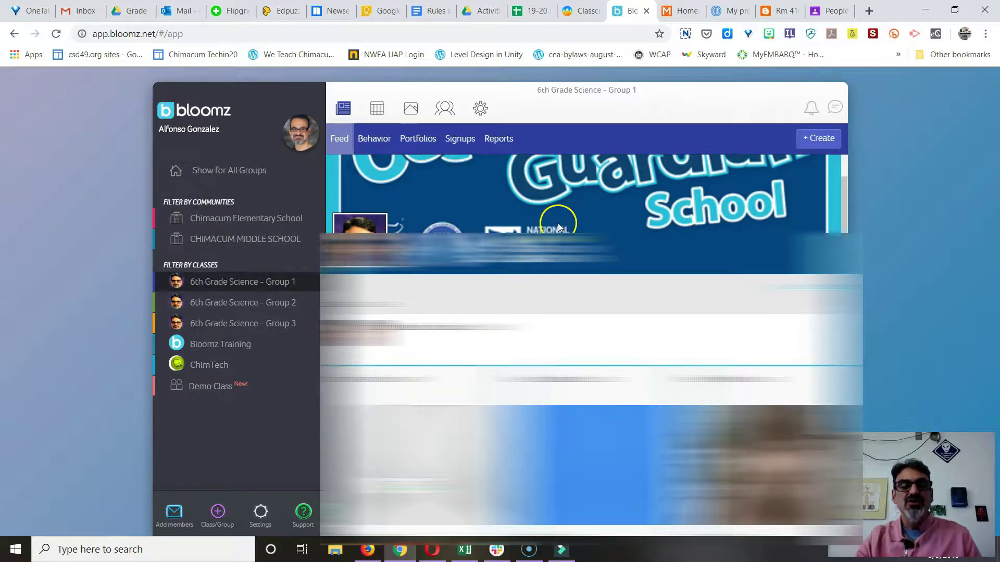
Return to the Group 1 behavior roster and browse the Good Job awards available for the second student.
left_click(371, 138)
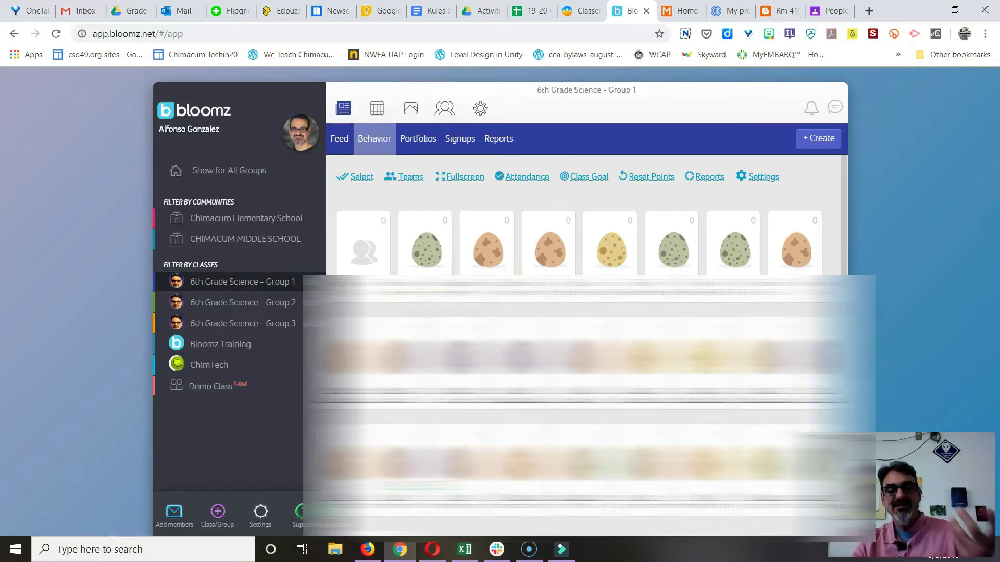
left_click(487, 274)
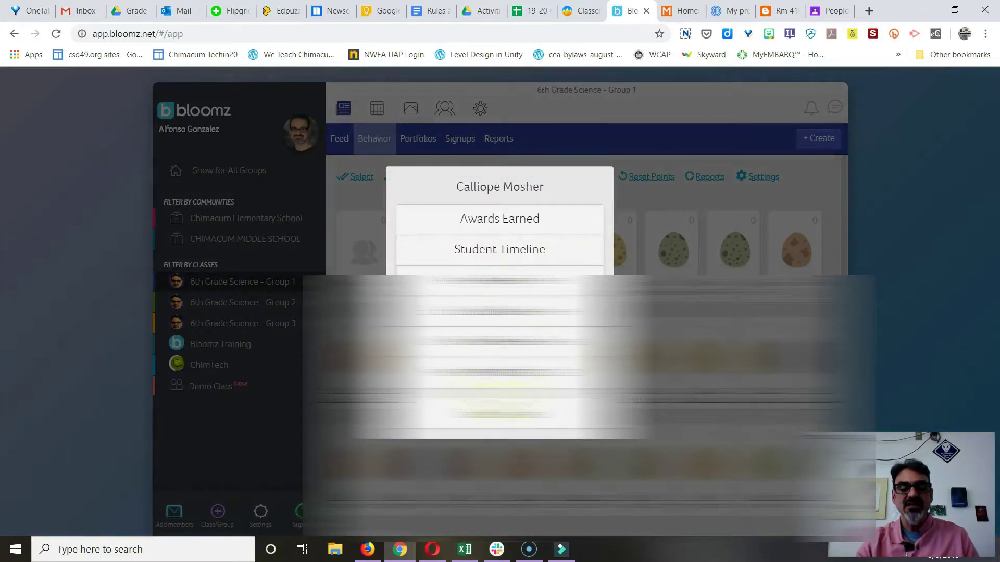
key("Escape")
left_click(488, 248)
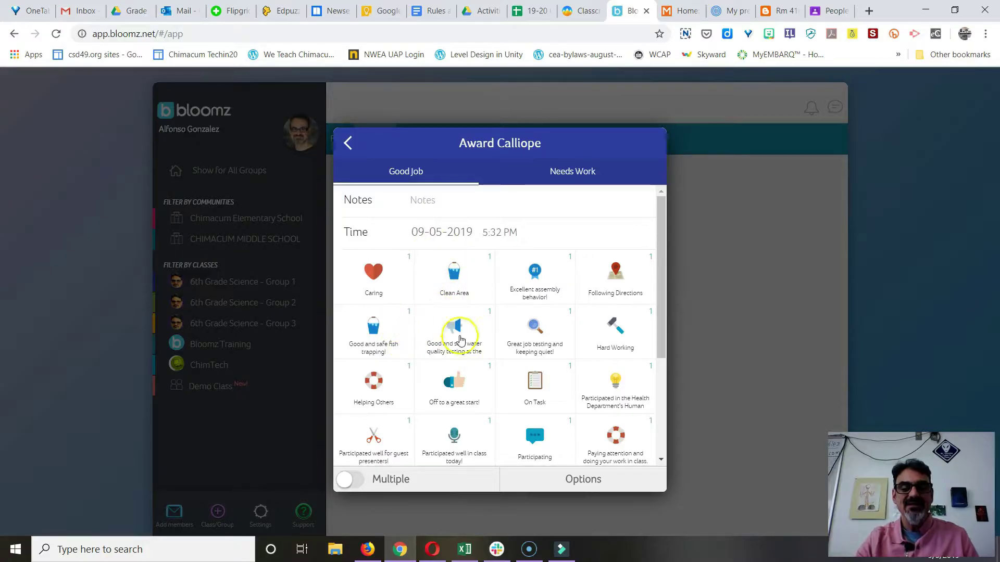
scroll(480, 330, "down", 3)
scroll(480, 330, "up", 3)
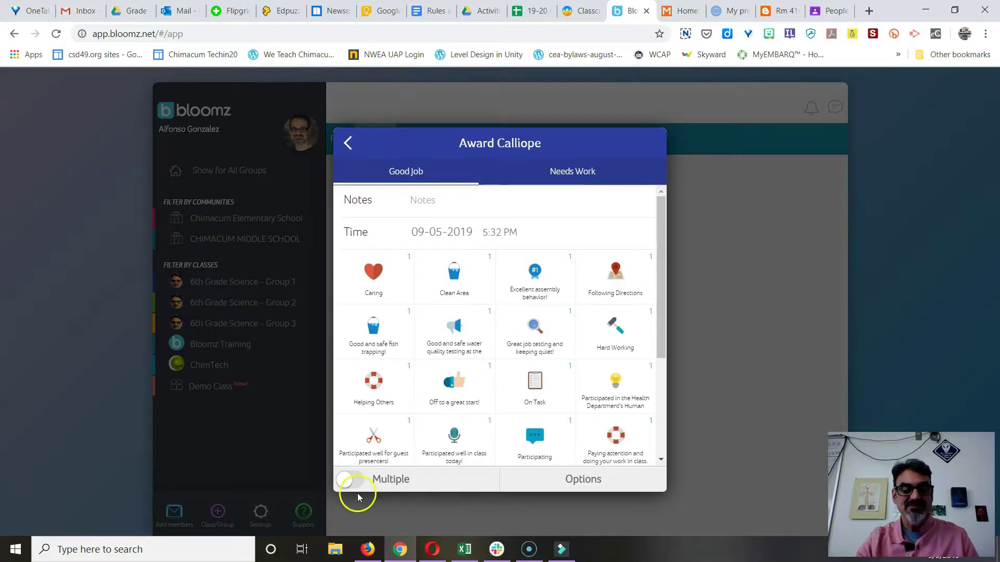
Allow multiple awards and select Good and safe water quality testing and On Task for the student.
left_click(355, 480)
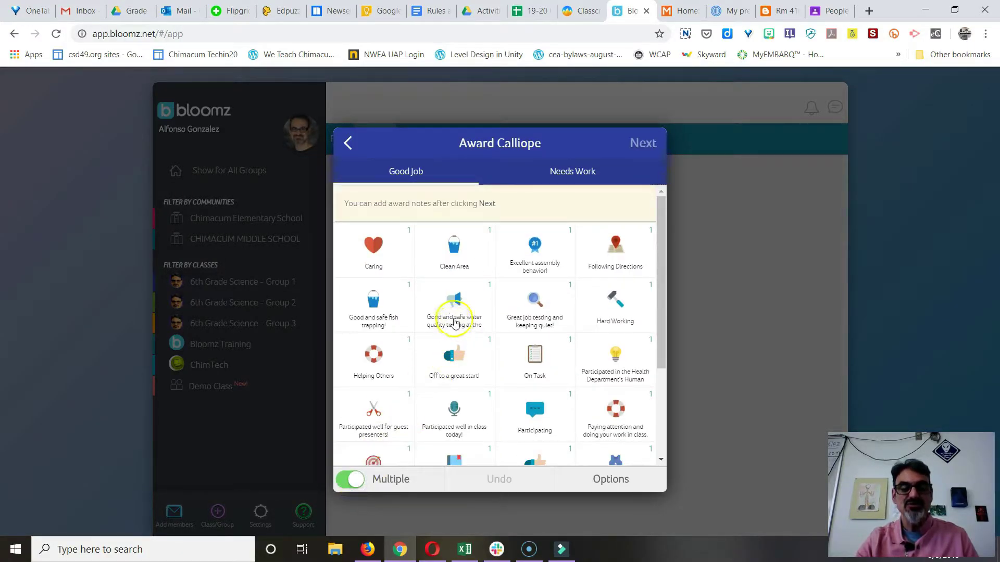
left_click(454, 322)
left_click(533, 353)
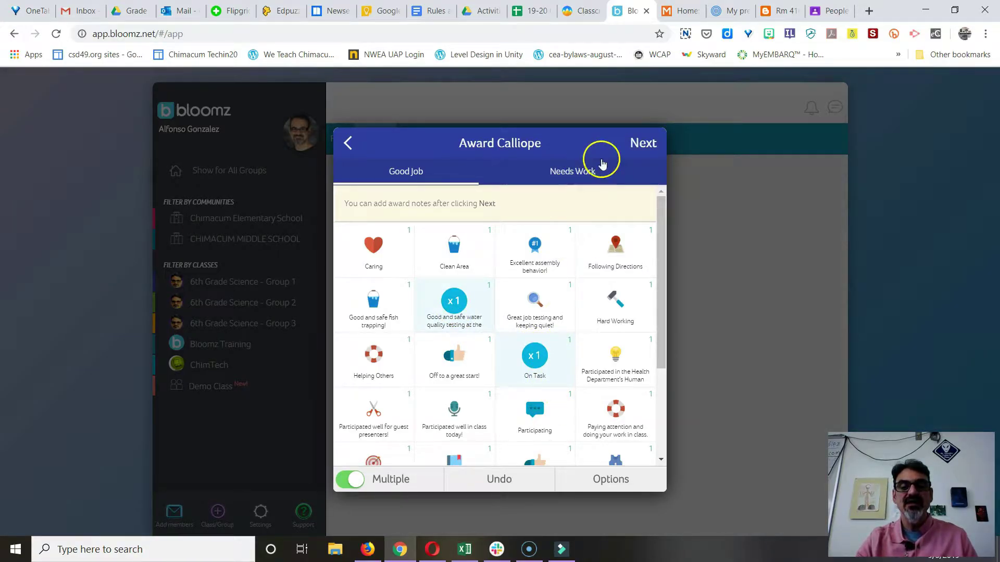
Continue to the award notes and examine the note, date and time fields for both selected awards.
left_click(639, 145)
left_click(482, 231)
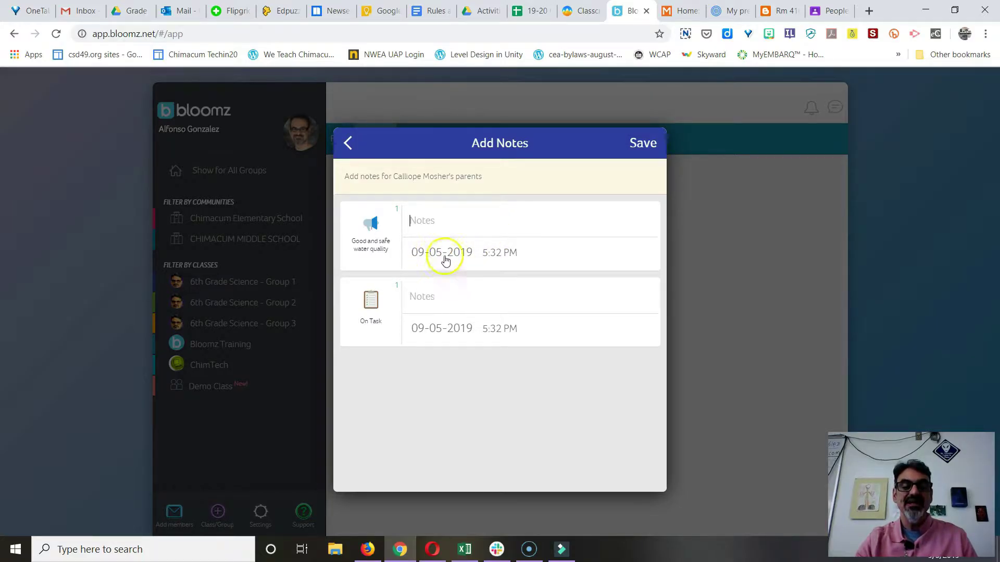
left_click(494, 255)
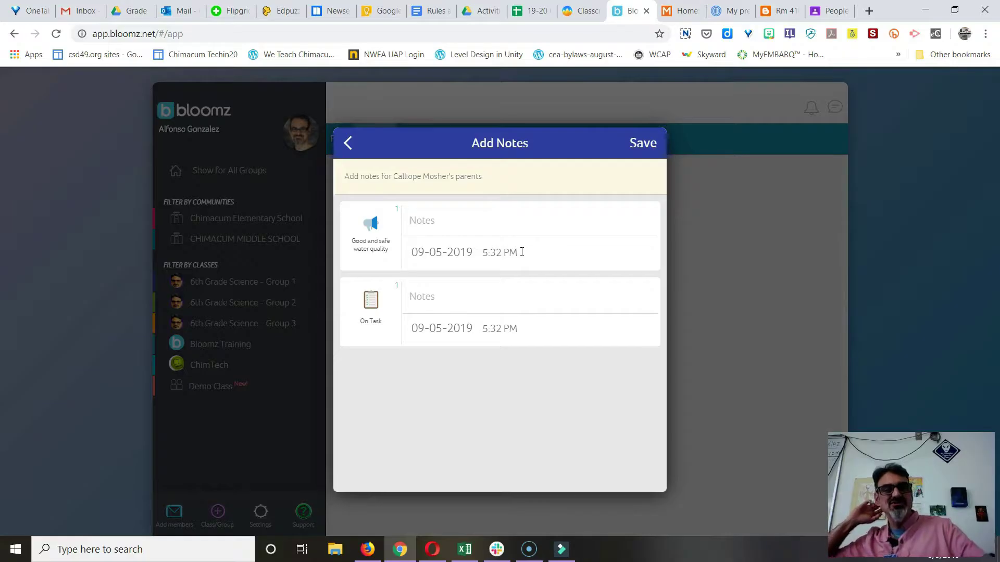
left_click(489, 254)
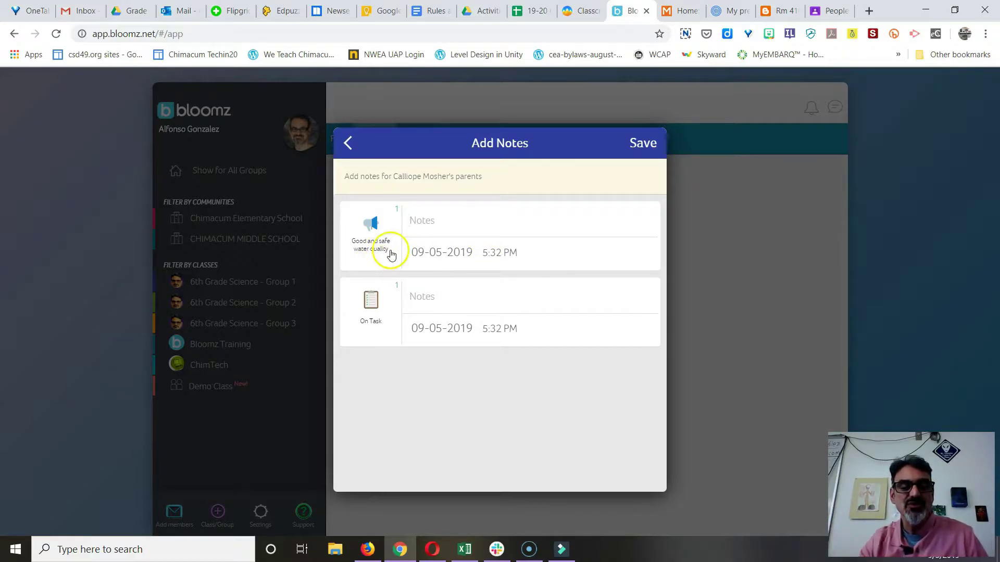
left_click(414, 297)
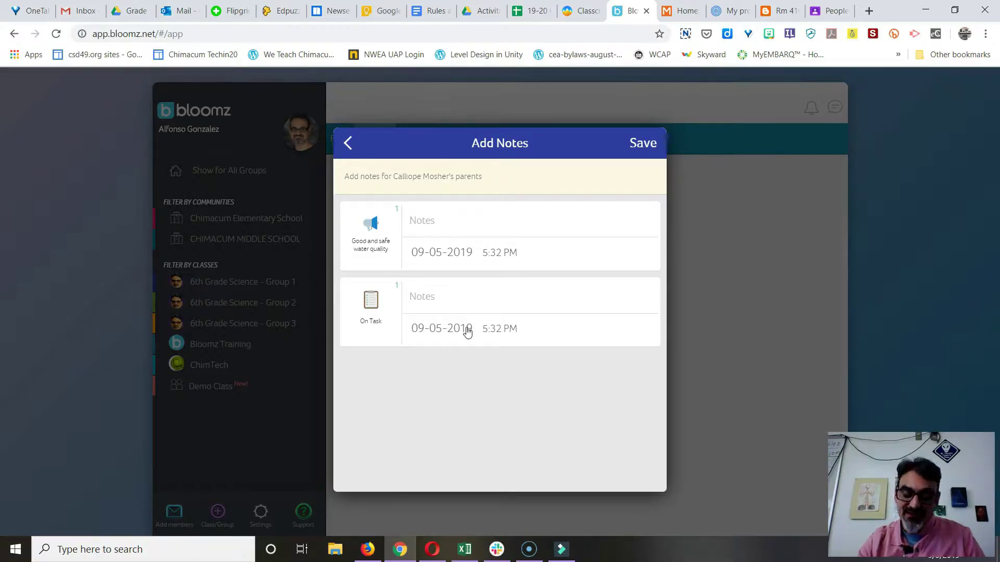
left_click(476, 303)
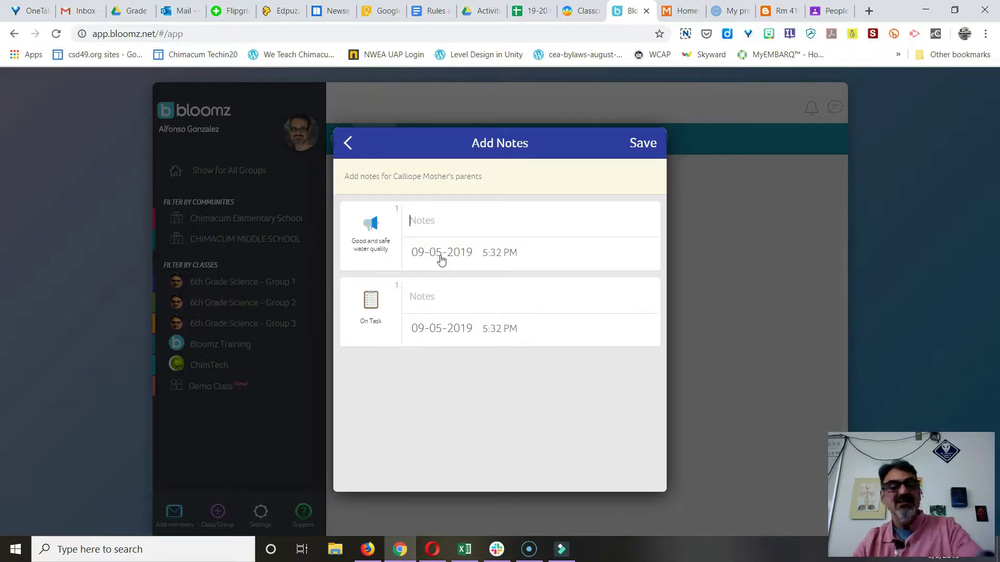
Leave the award notes without saving, turn off multiple awards and return to the class roster.
left_click(354, 153)
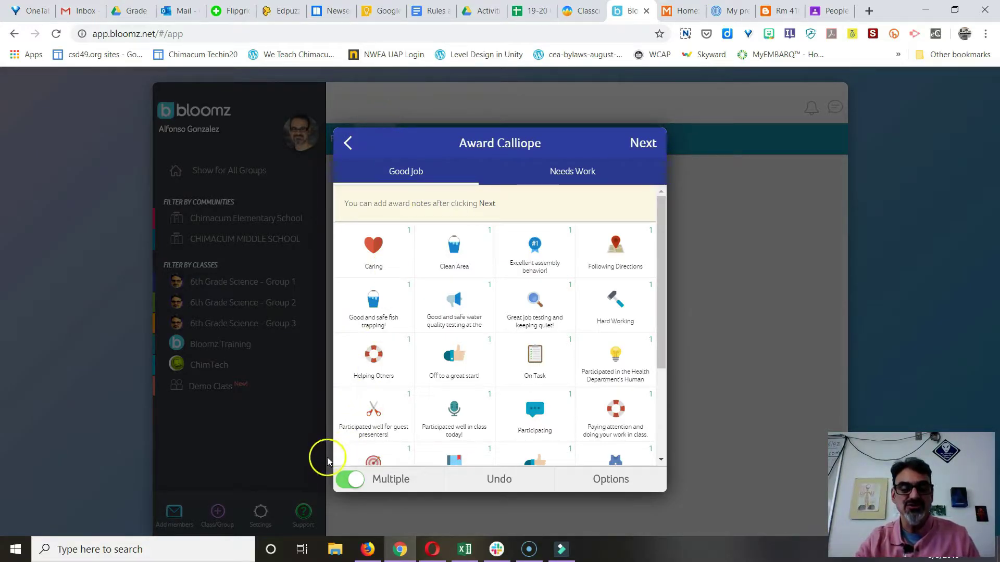
left_click(345, 479)
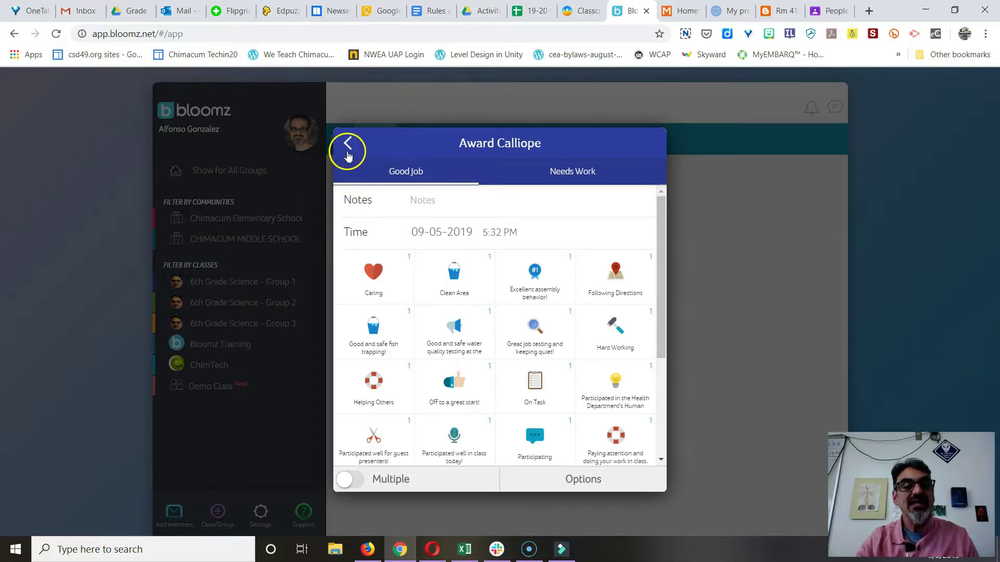
left_click(347, 144)
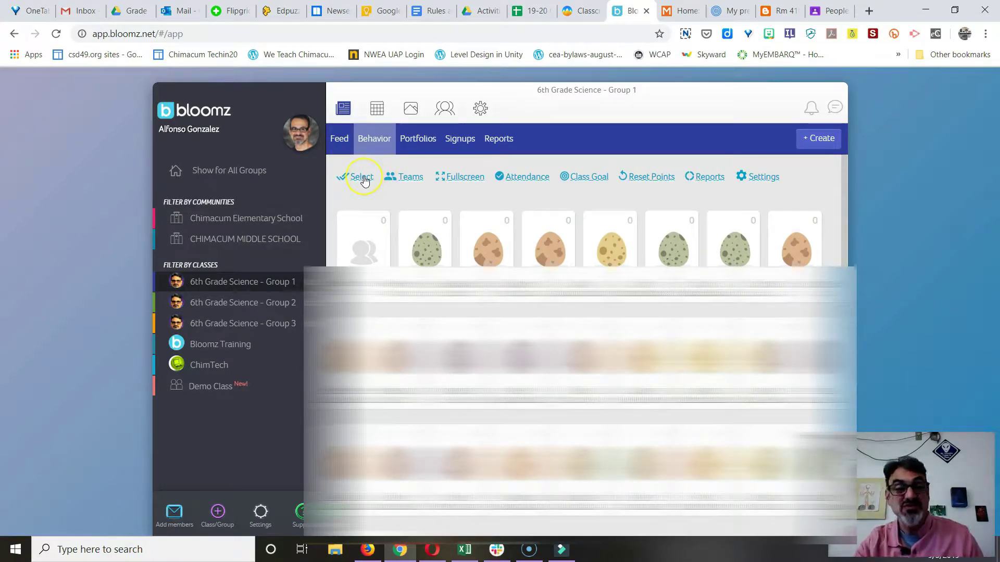
Select all students in Group 1 and give them the Ready to Learn award.
left_click(364, 178)
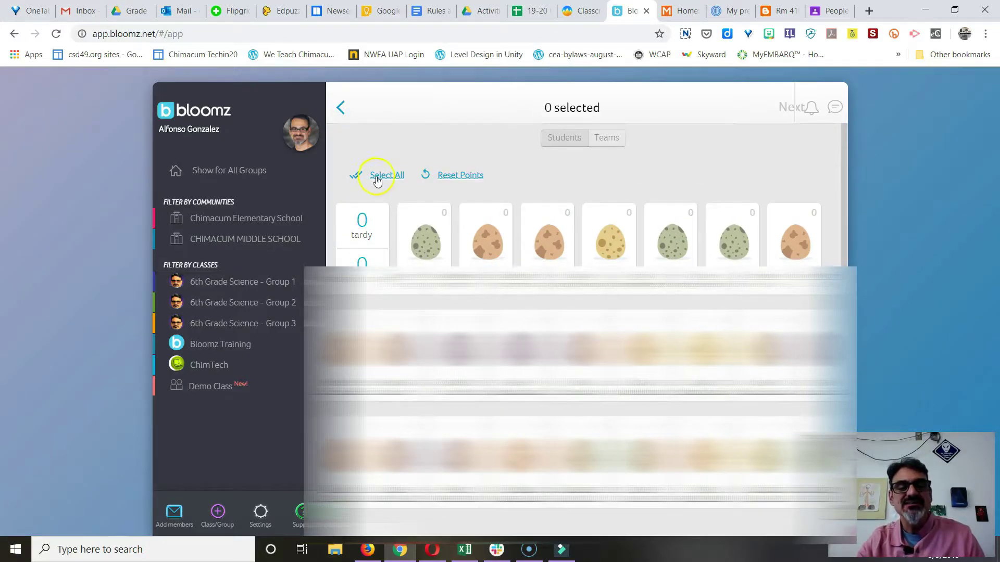
left_click(390, 177)
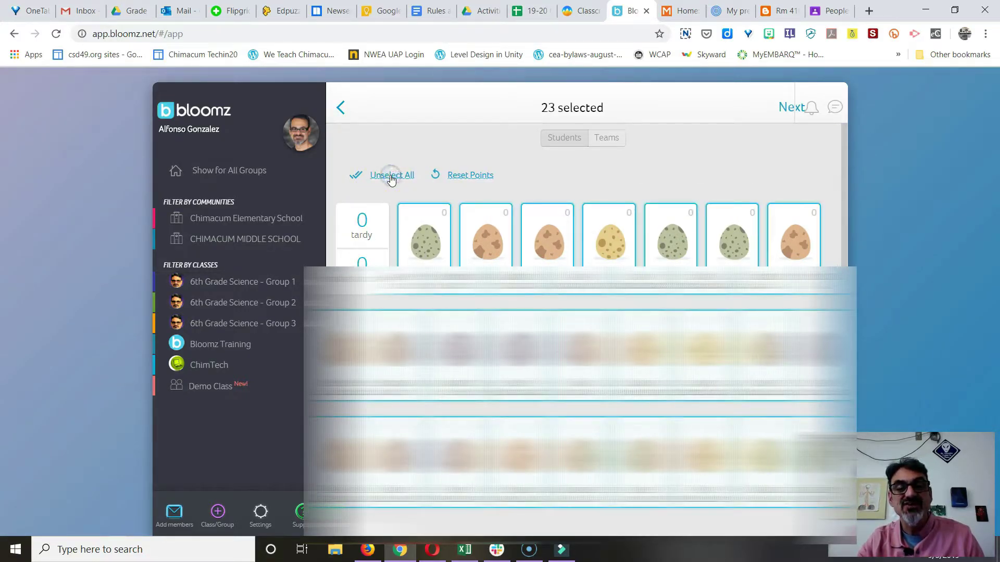
left_click(786, 107)
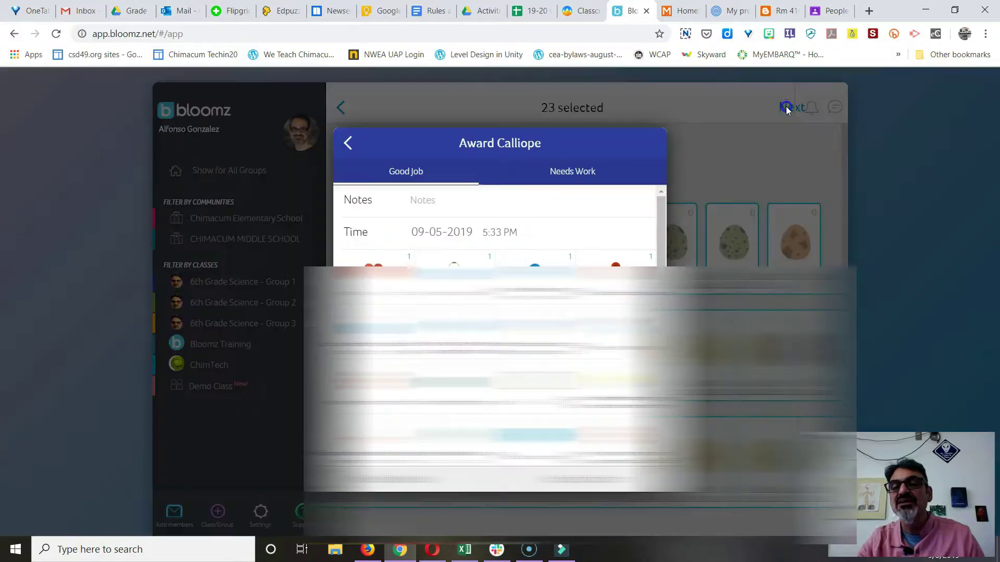
scroll(528, 302, "down", 3)
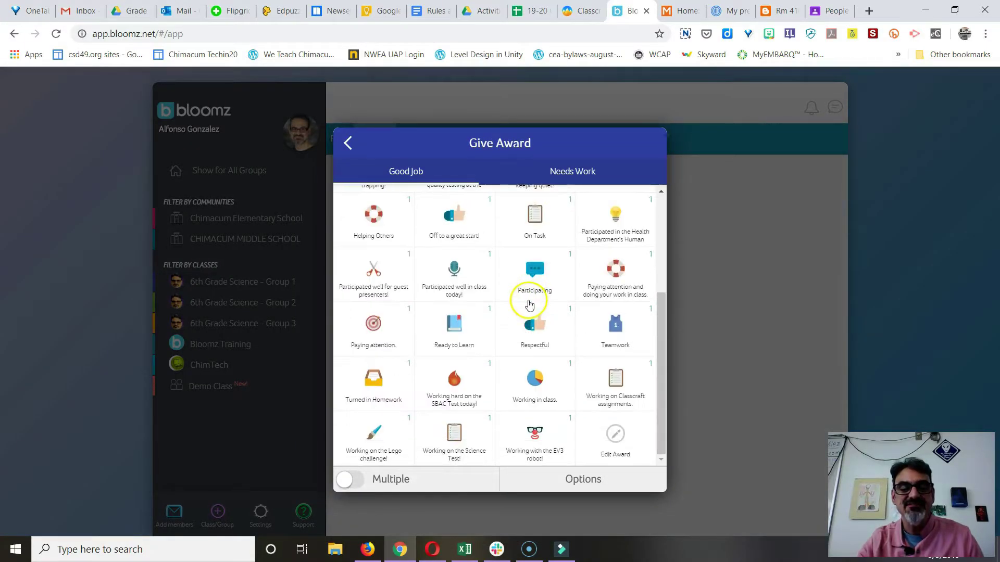
left_click(454, 329)
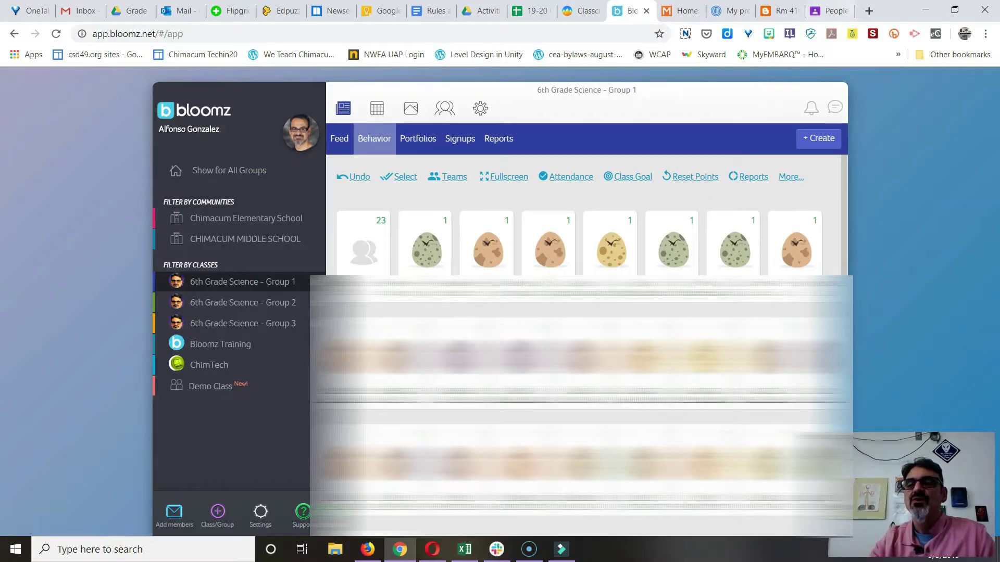
Open Google Photos at photos.google.com in a new browser tab.
left_click(869, 10)
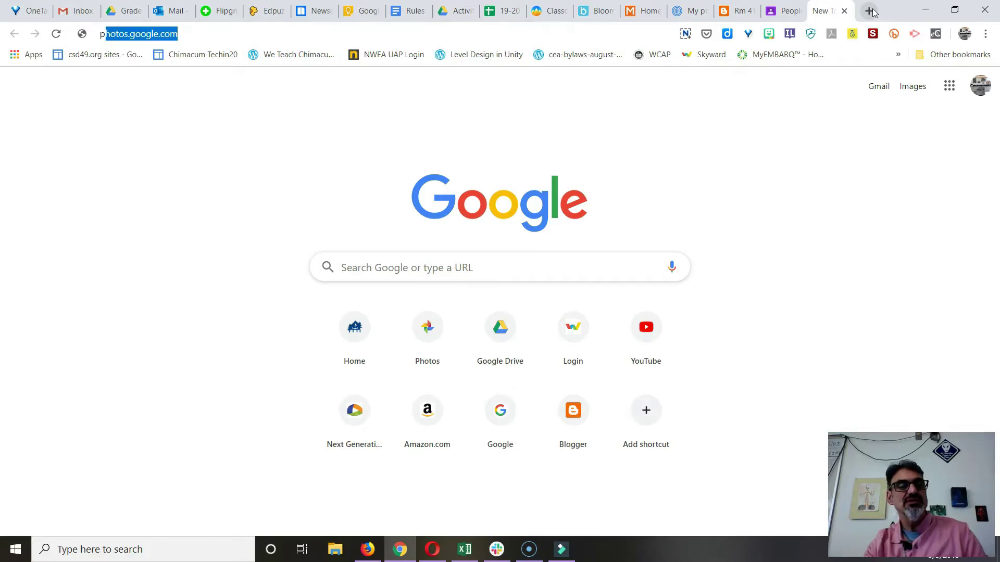
type("ho")
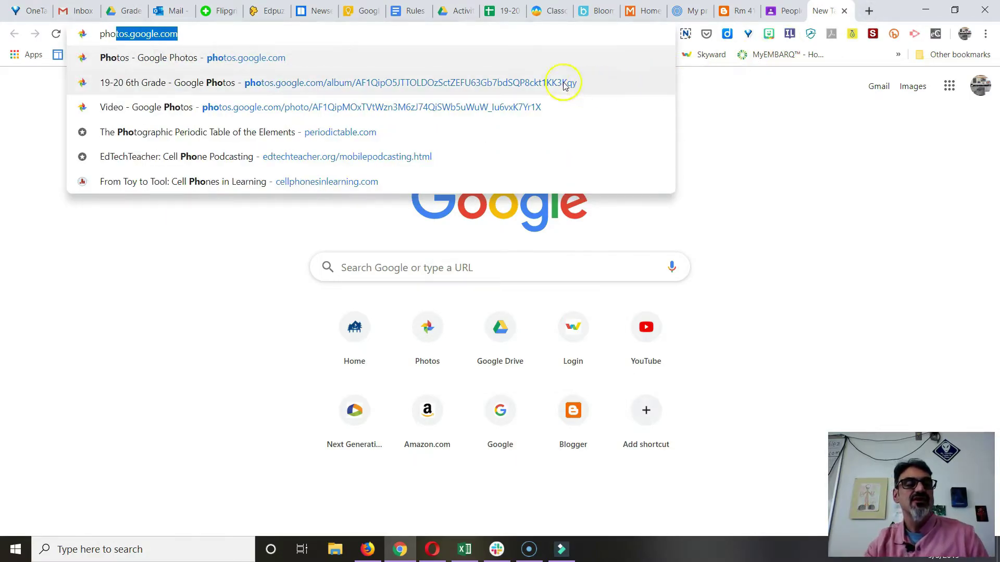
left_click(219, 36)
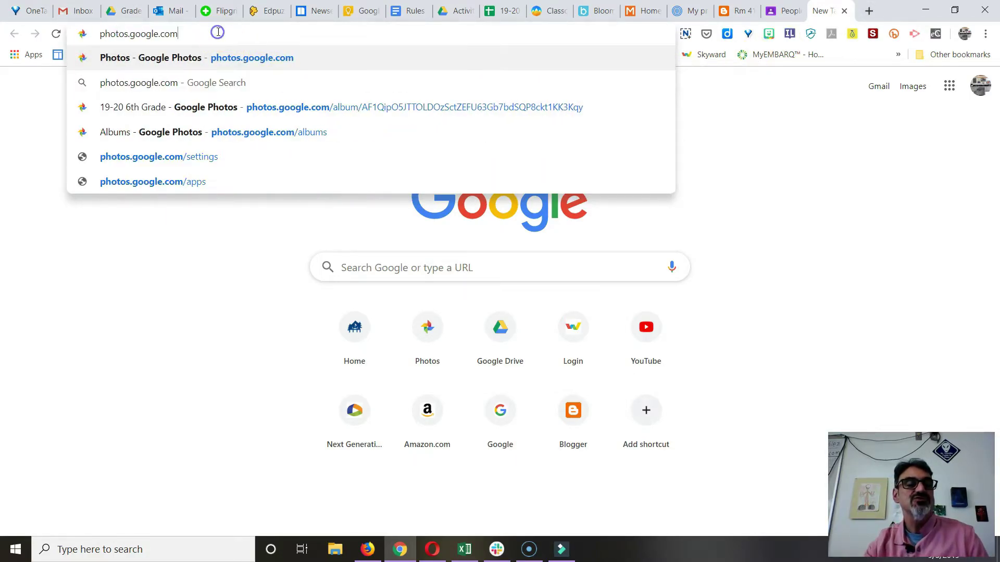
left_click_drag(99, 35, 187, 34)
left_click(188, 34)
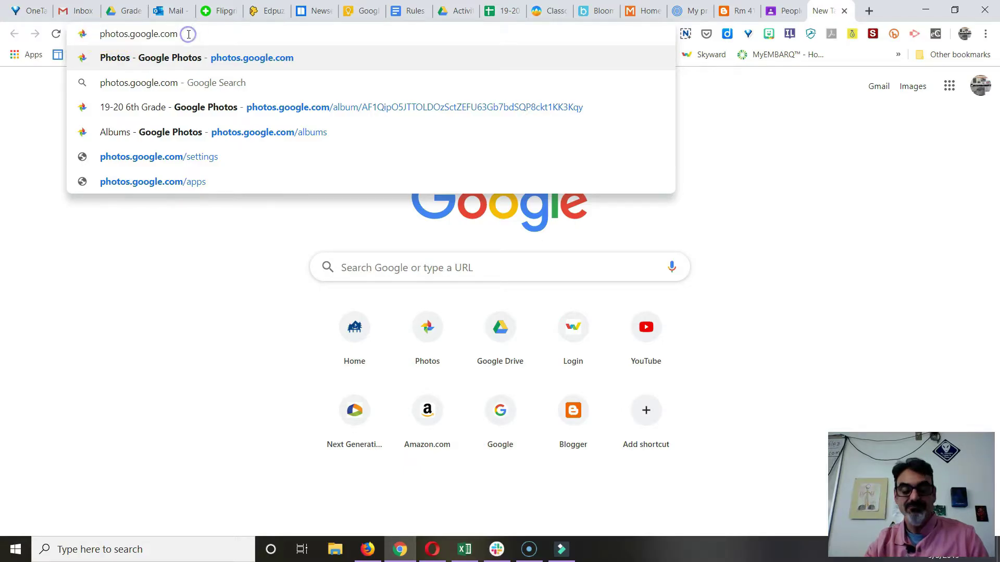
key("Return")
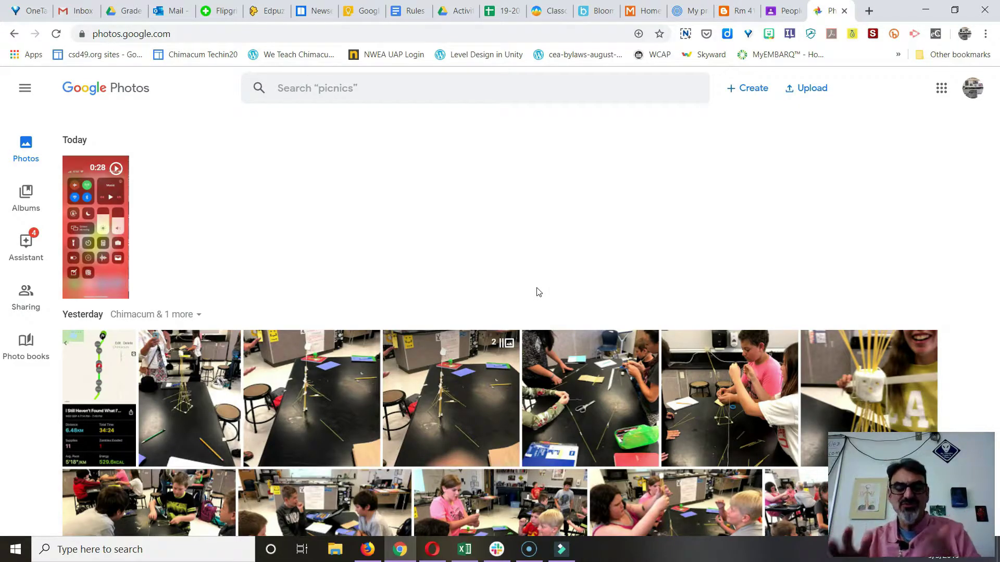
Open the Google apps folder on the phone's home screen.
left_click(482, 302)
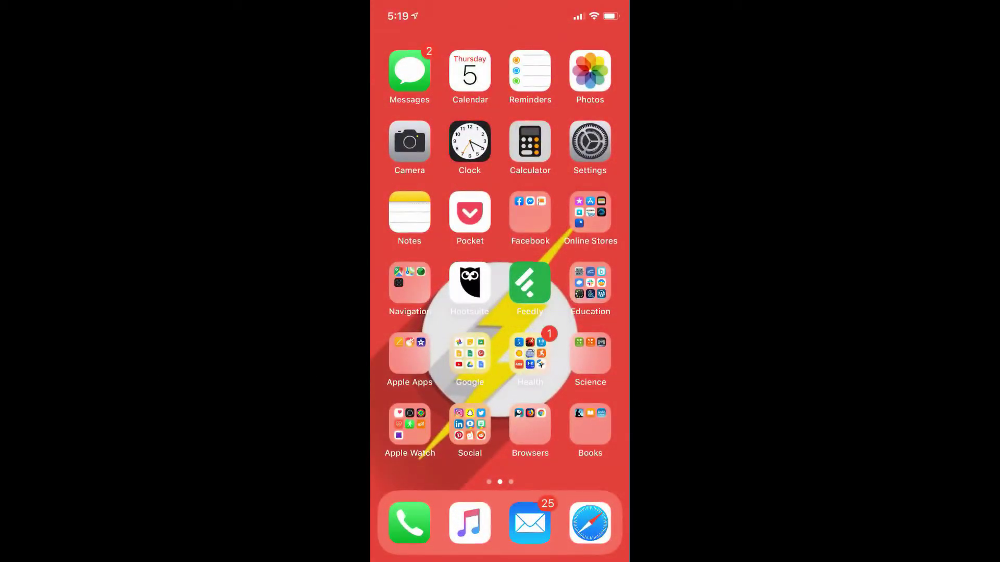
left_click(469, 358)
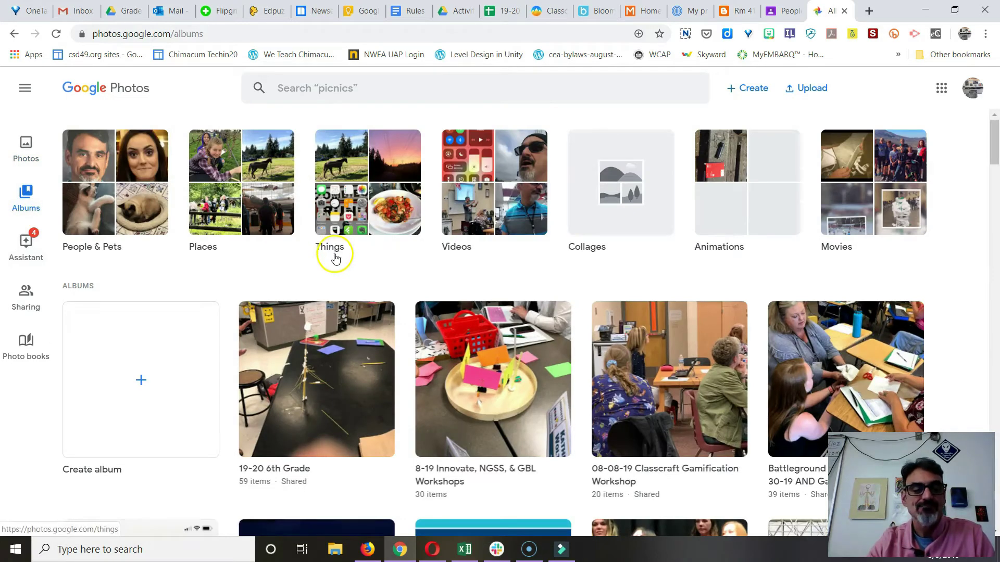
Open the 19-20 6th Grade album, create a sharing link for it and copy the link.
left_click(281, 421)
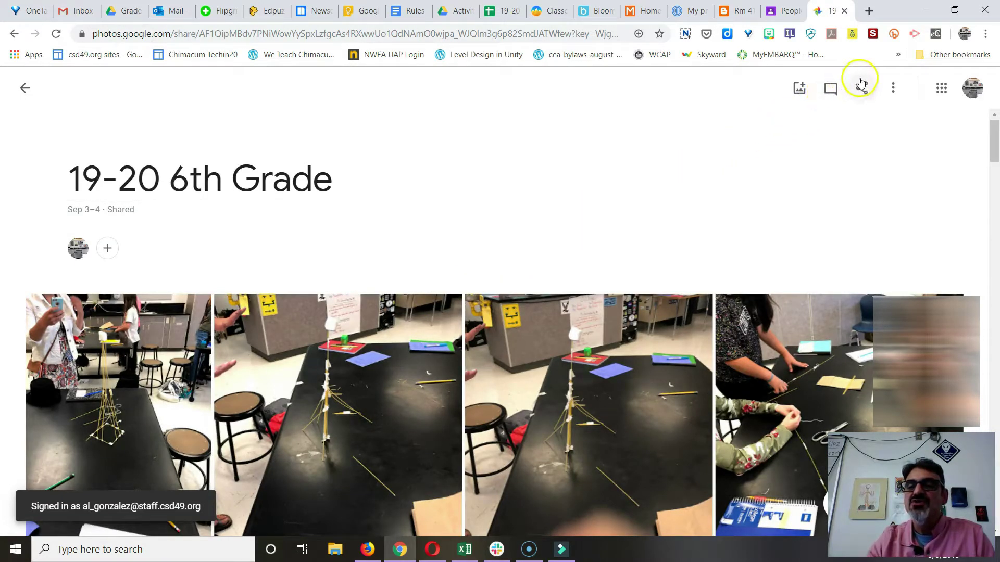
left_click(861, 88)
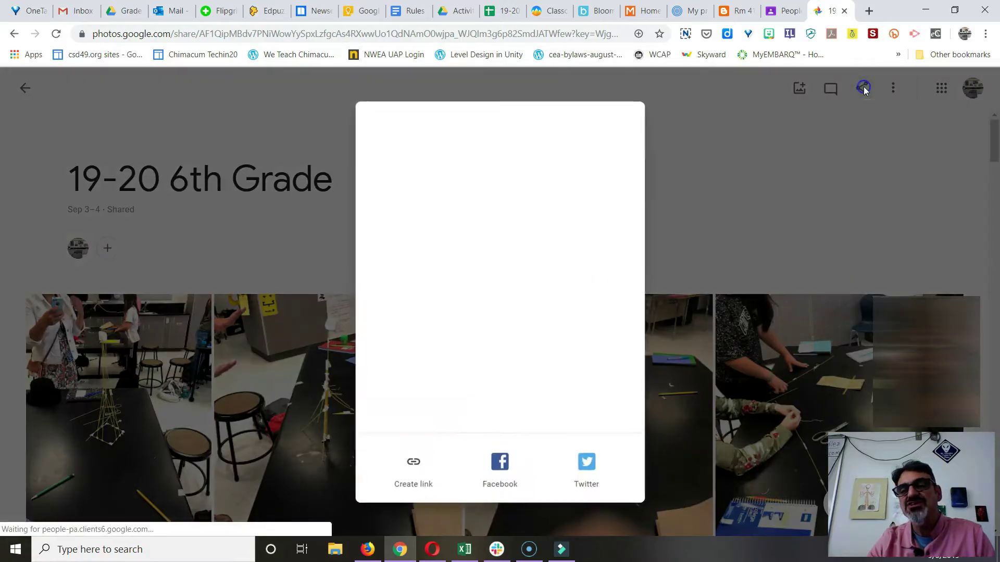
left_click(412, 469)
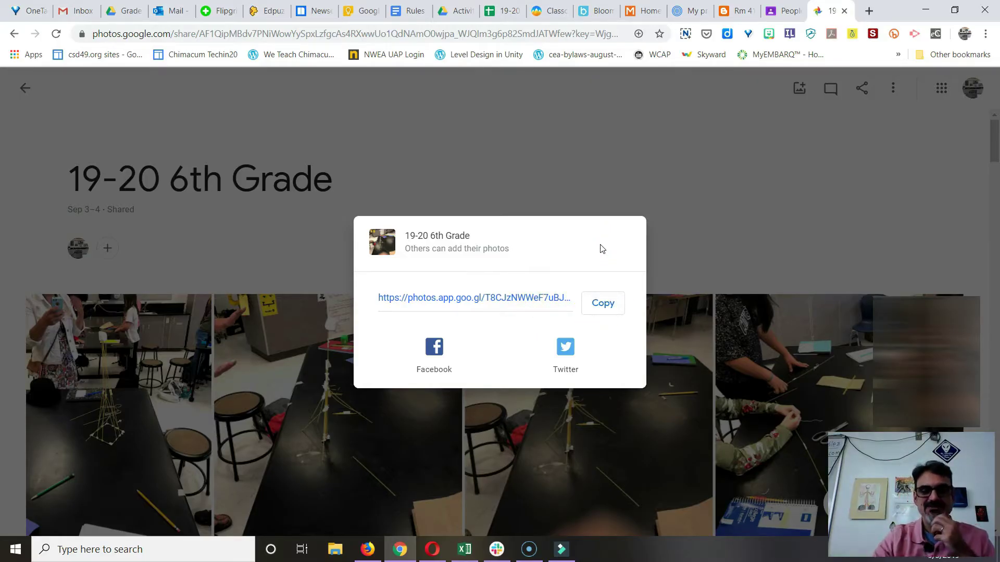
left_click(613, 240)
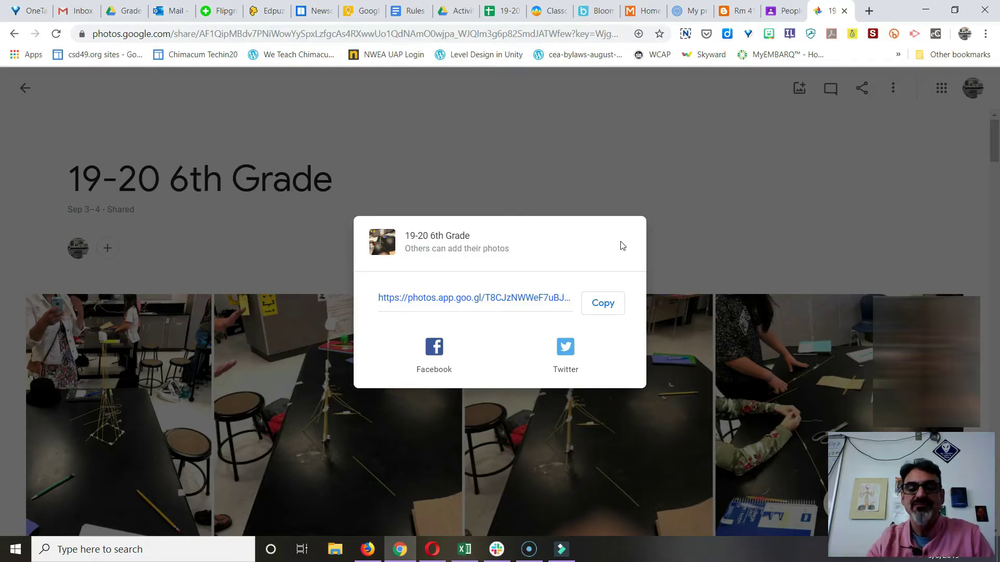
left_click(602, 303)
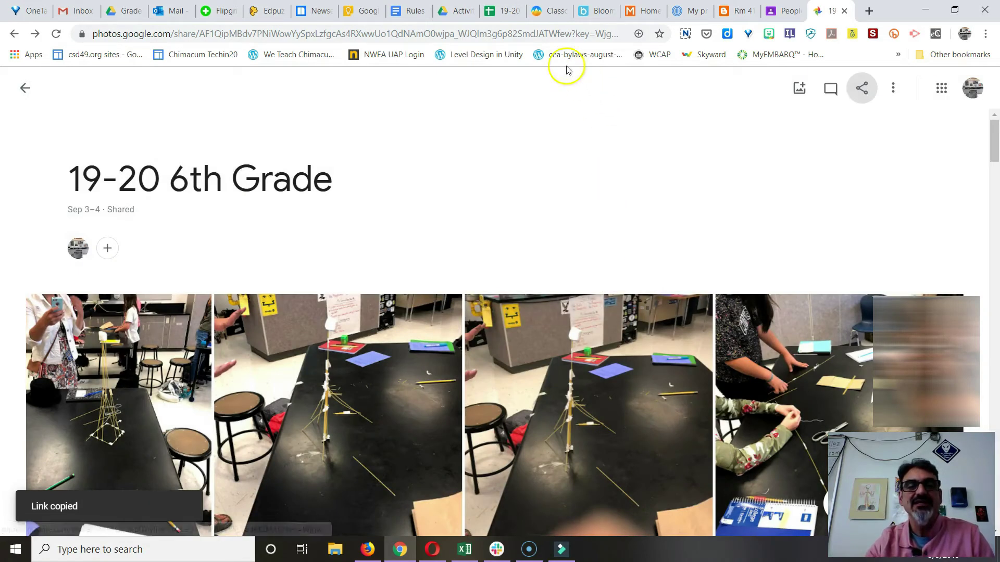
Switch to Bloomz and start a new post for 6th Grade Science - Group 1.
left_click(593, 10)
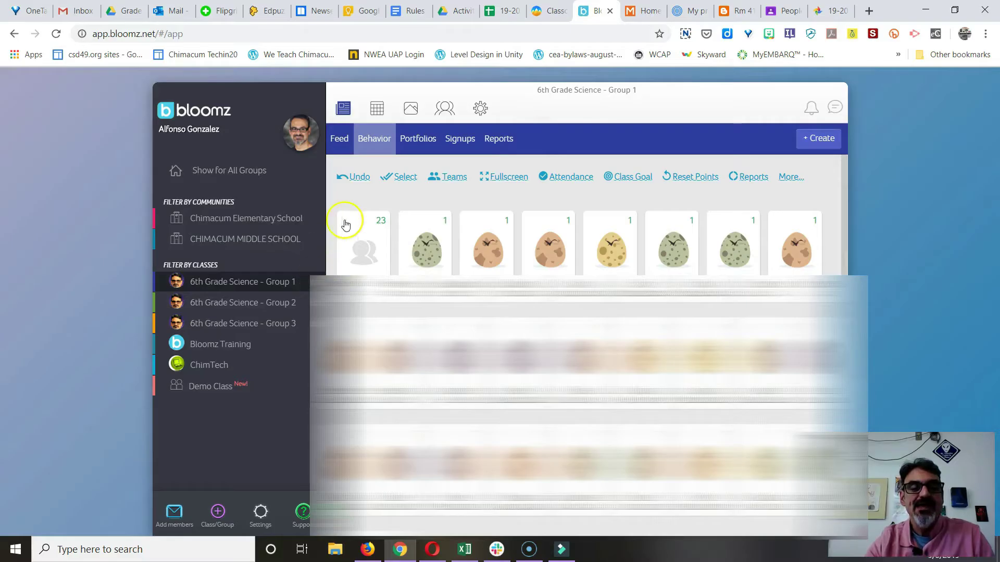
left_click(817, 139)
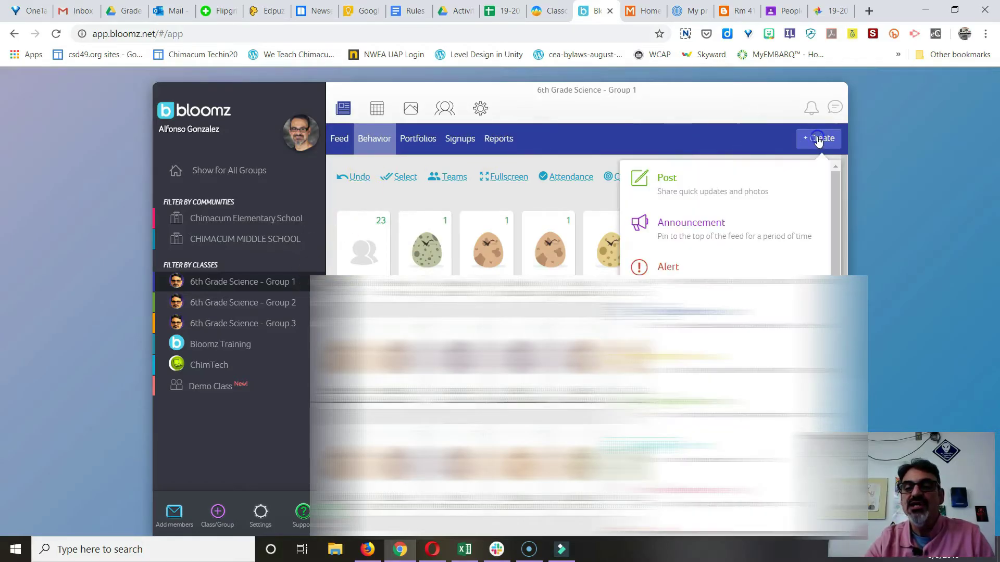
left_click(717, 188)
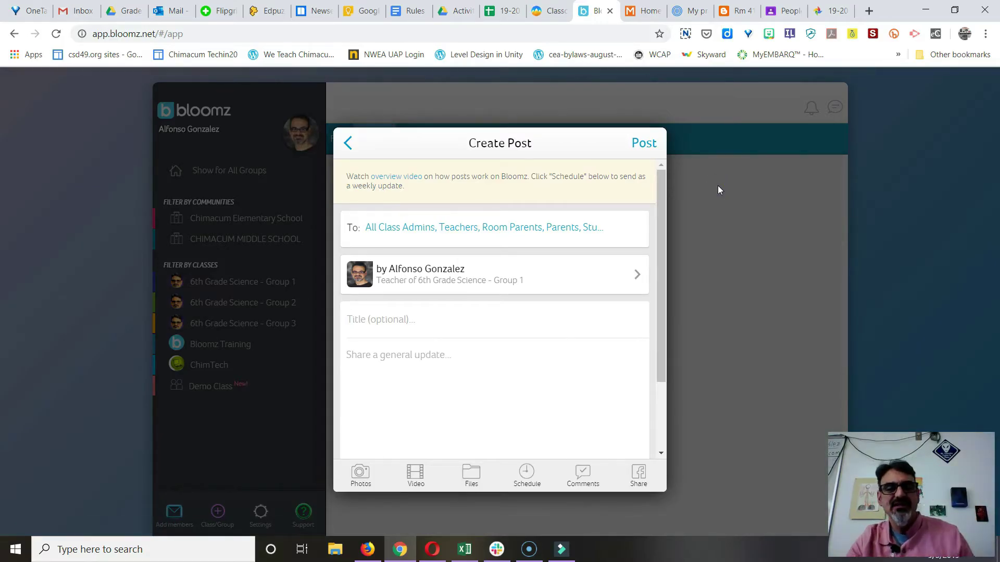
Examine the post's recipient list and return to the post with 6th Grade Science - Group 1 still selected.
left_click(441, 322)
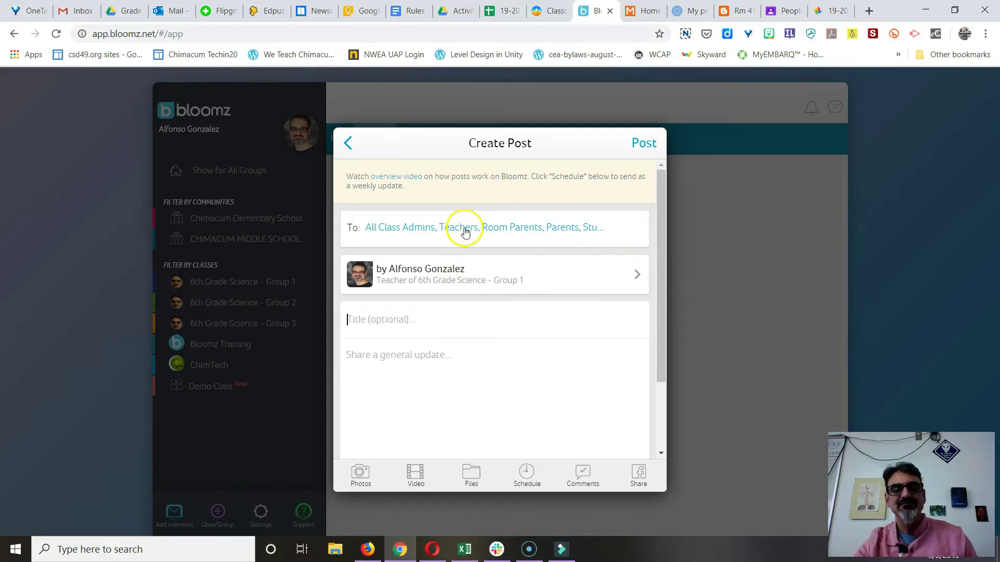
left_click(608, 227)
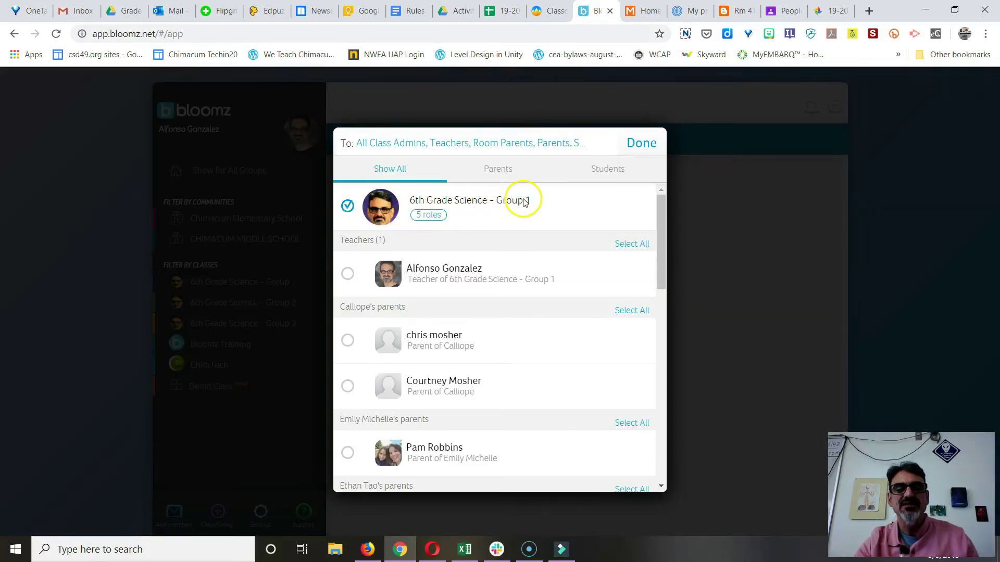
left_click(636, 146)
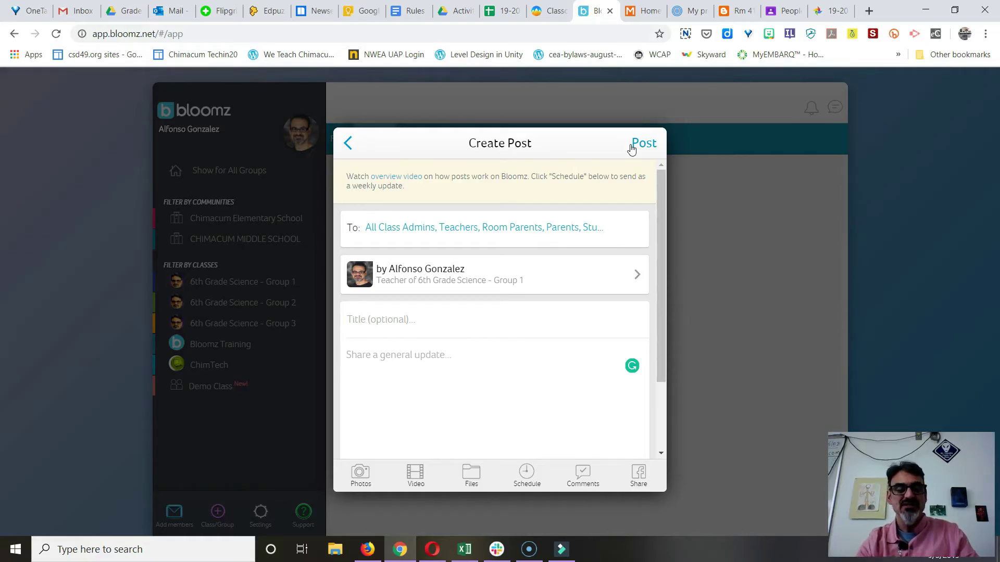
Write "Here are photos of our first week:" as the post's message and paste the copied album link on the line below.
type("Here are photos of our first week:")
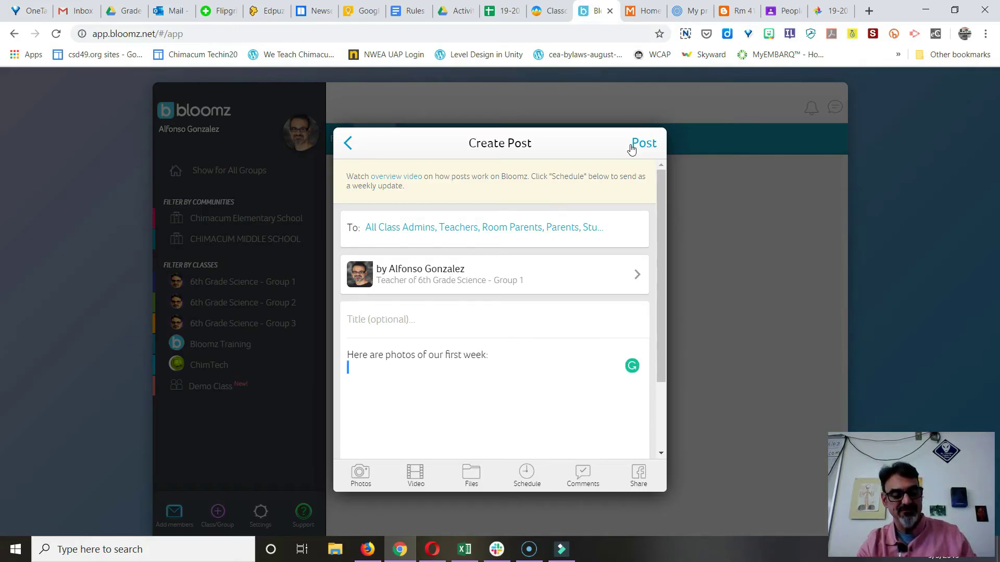
key("ctrl+v")
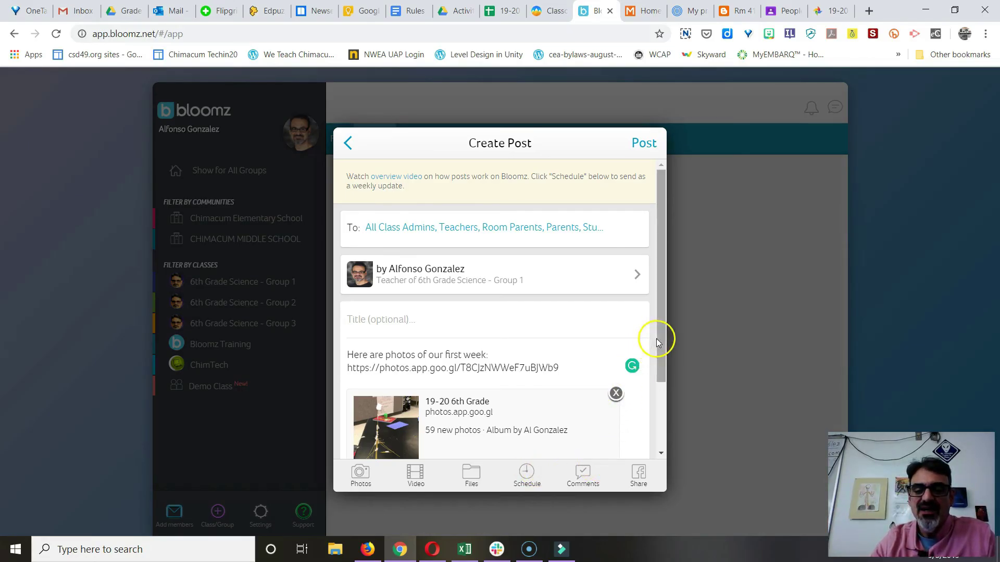
left_click_drag(660, 338, 662, 426)
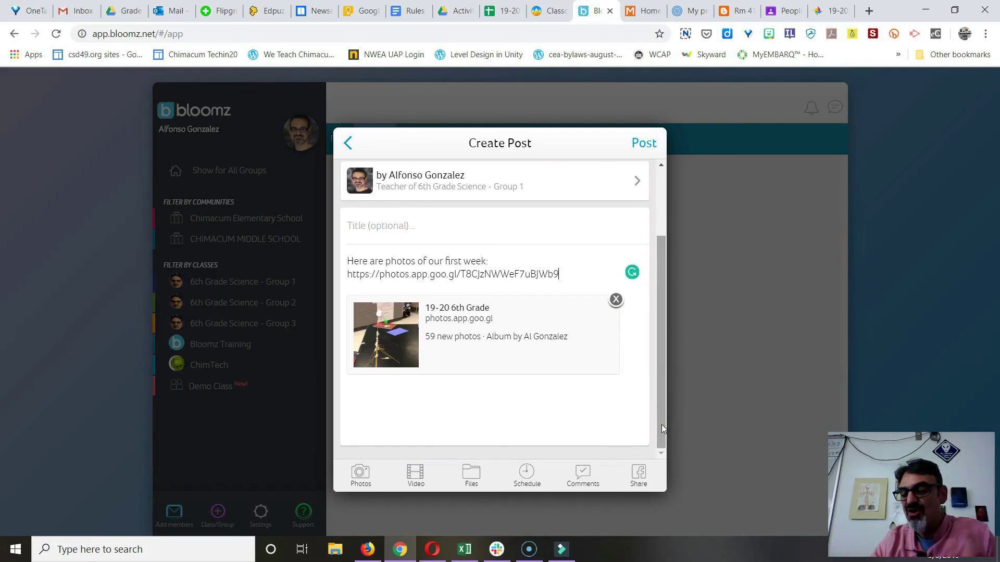
left_click(655, 418)
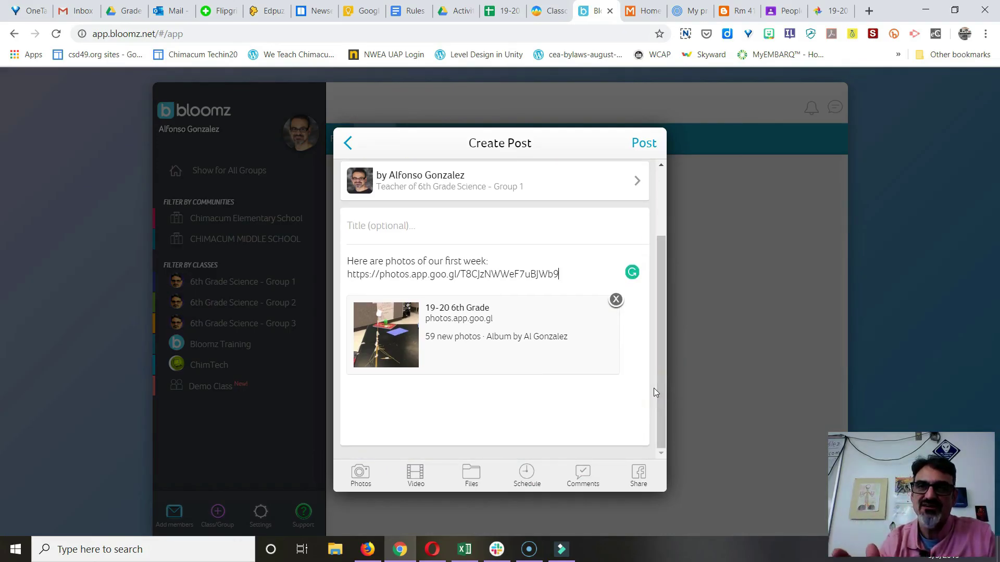